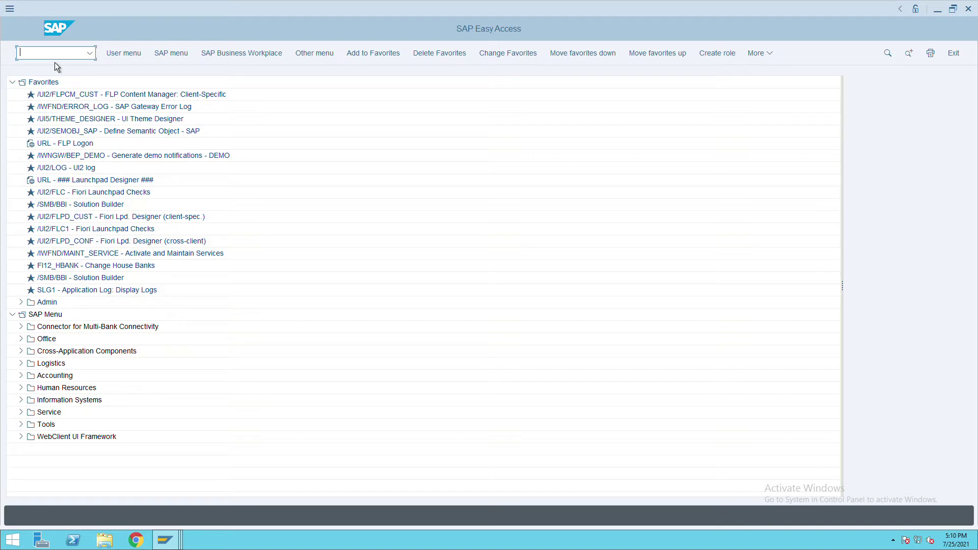
text(fs)
text(00)
key(Return)
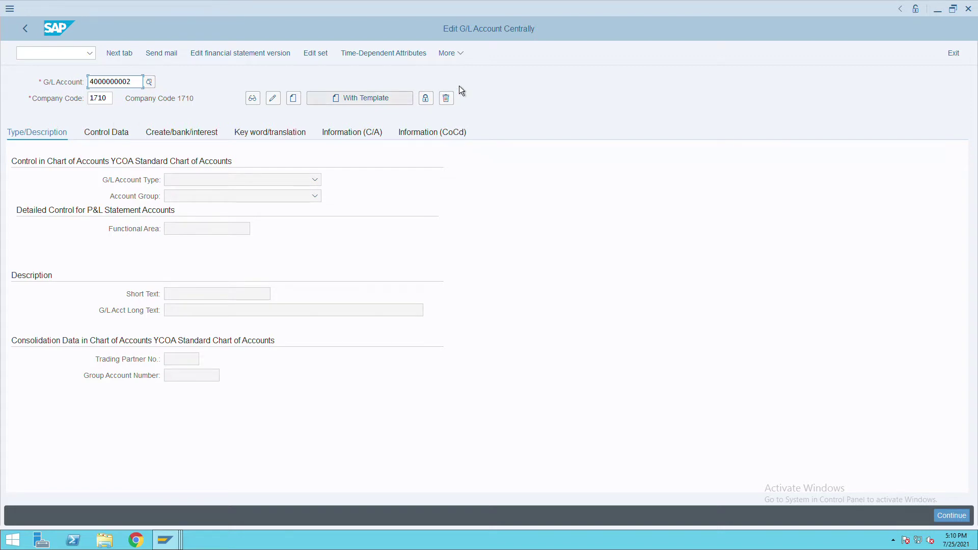
Step: Turn on 'Display accounts in navigation tree' in Hierarchy display settings and acknowledge the restart notice
click(468, 62)
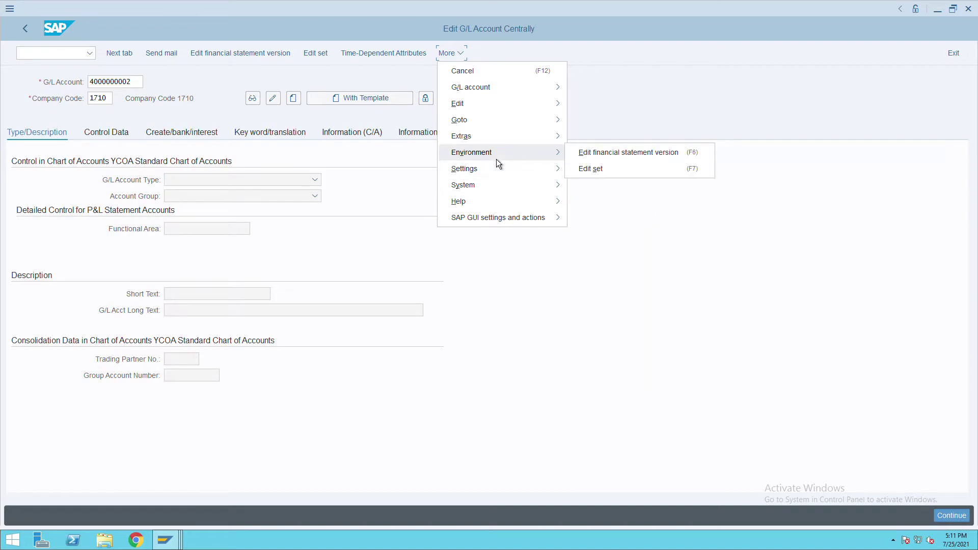
mouse_move(464, 168)
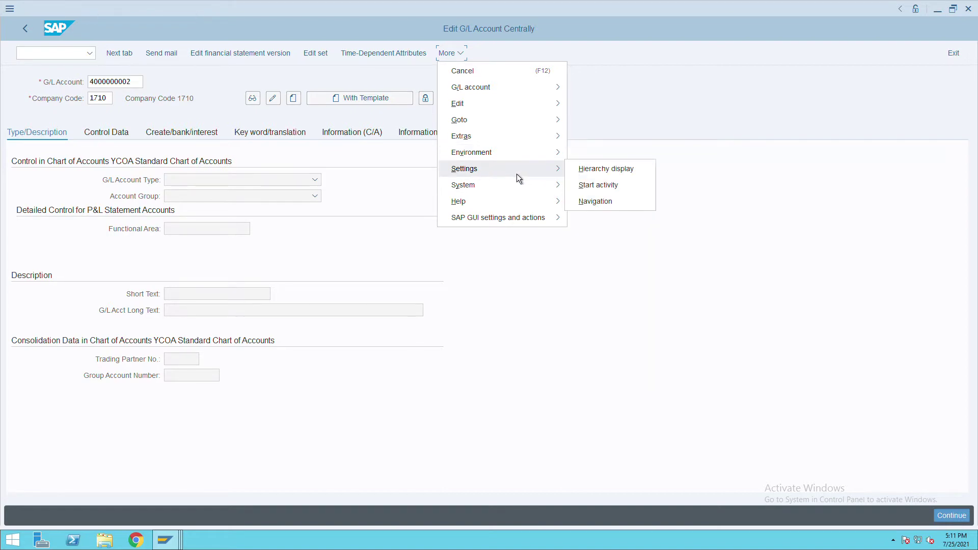
click(600, 183)
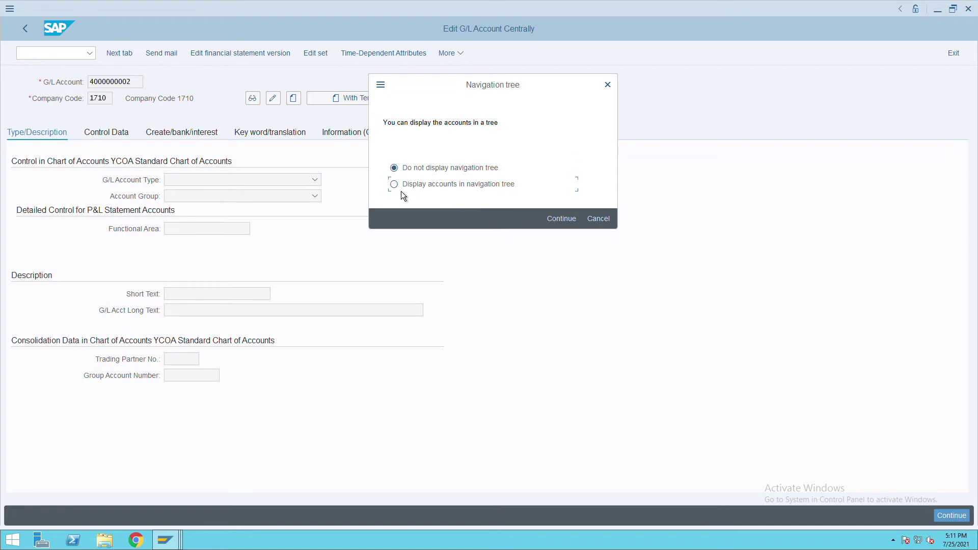
click(574, 226)
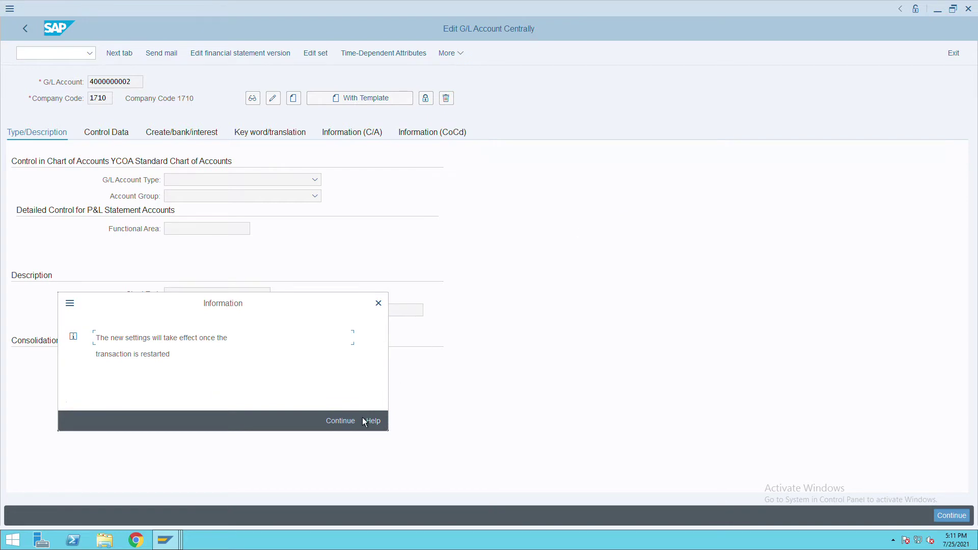
click(346, 428)
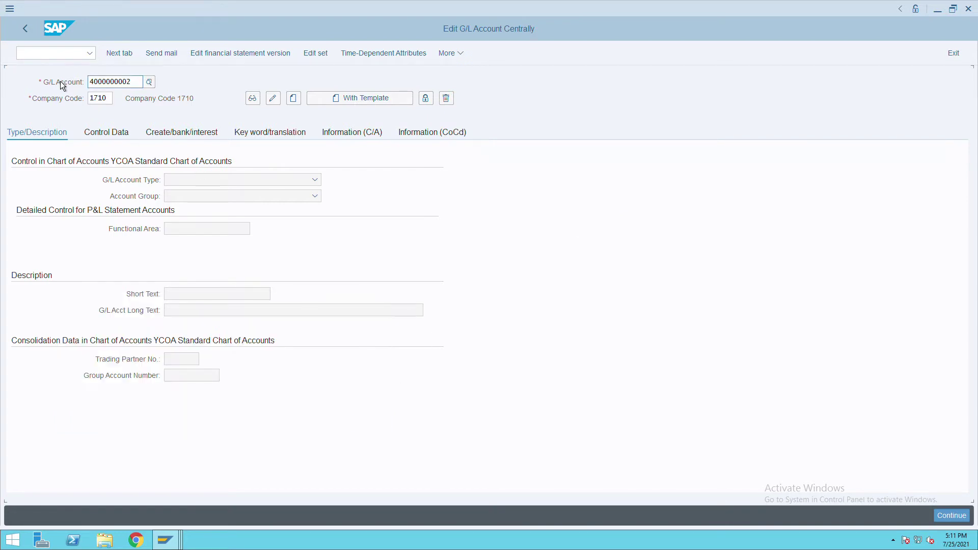
Step: Restart the transaction with /nfs00
click(53, 56)
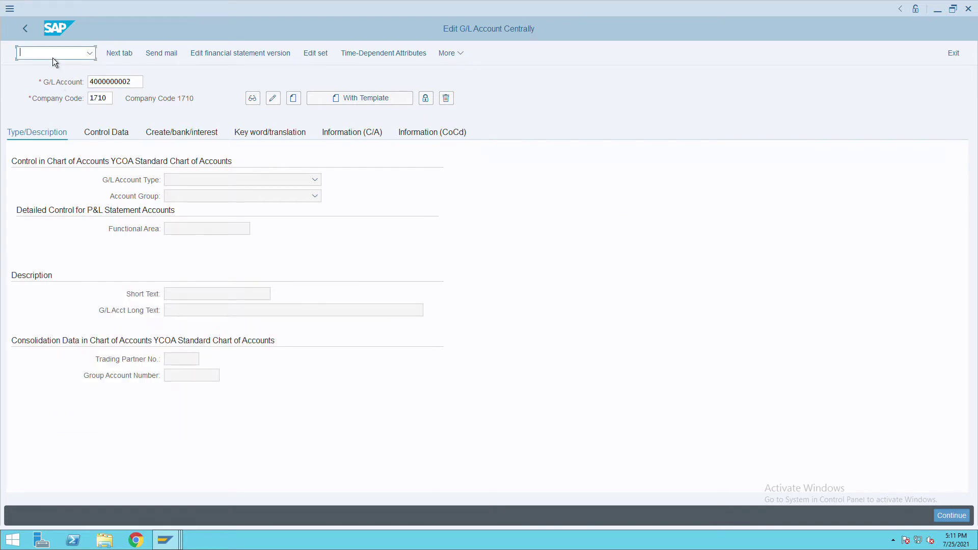
text(/nfs00)
key(Return)
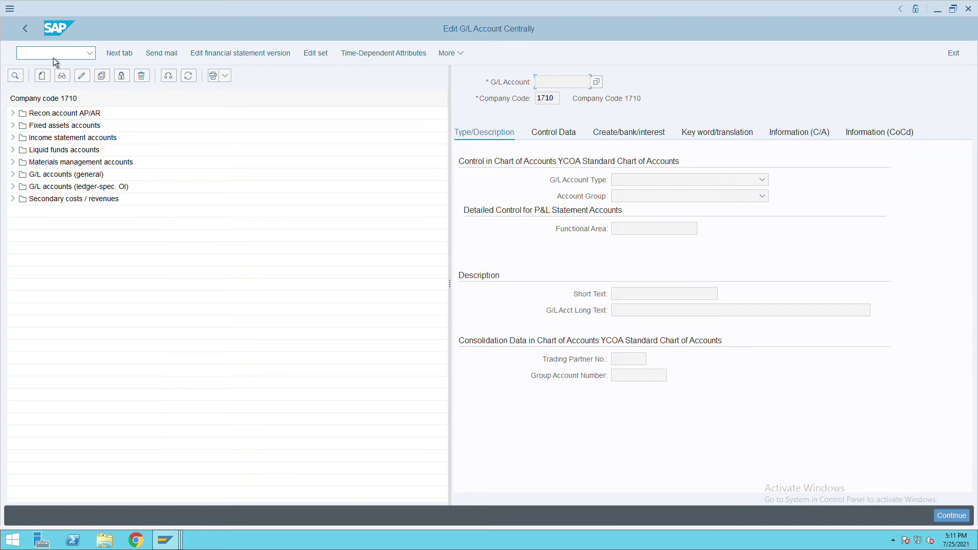
Step: Expand and collapse the Recon account AP/AR and Fixed assets account groups in the tree
click(21, 126)
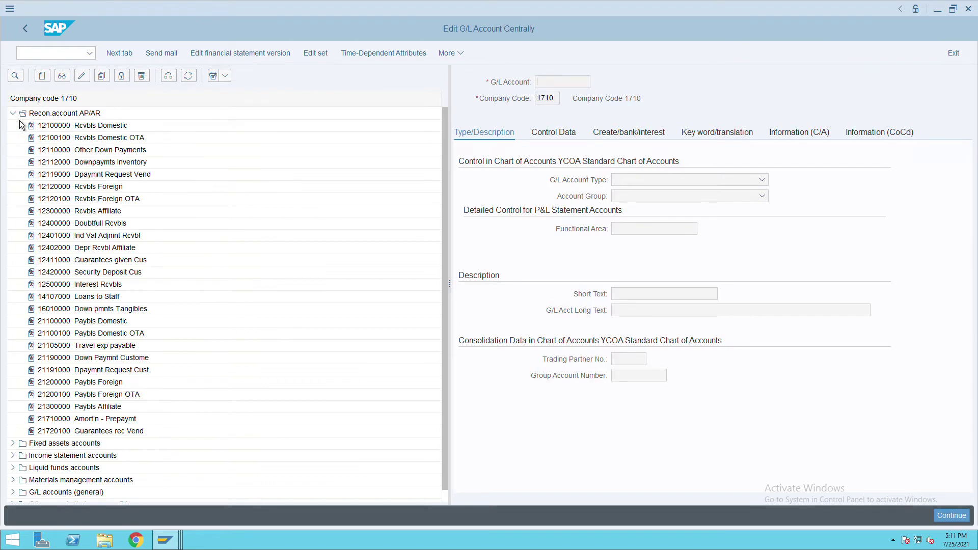
click(21, 125)
click(22, 129)
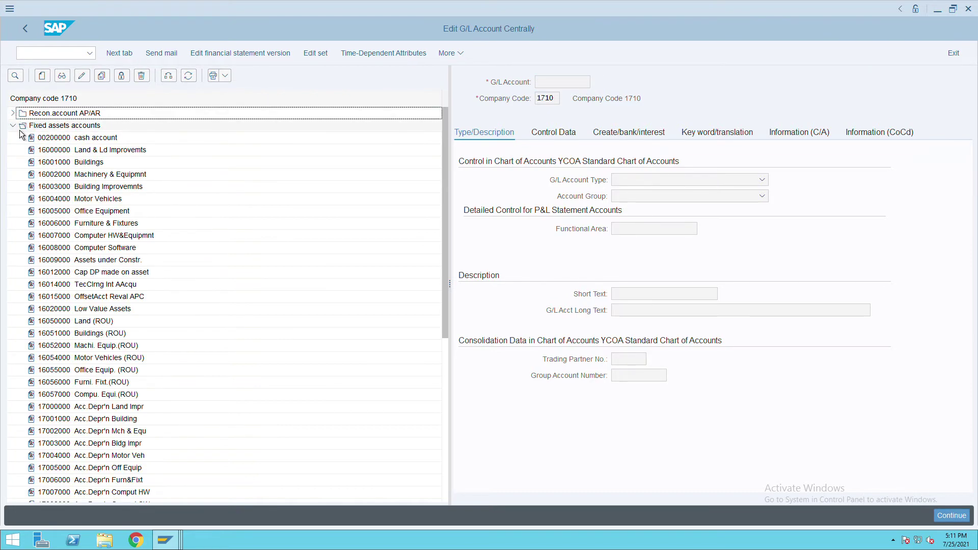
click(22, 141)
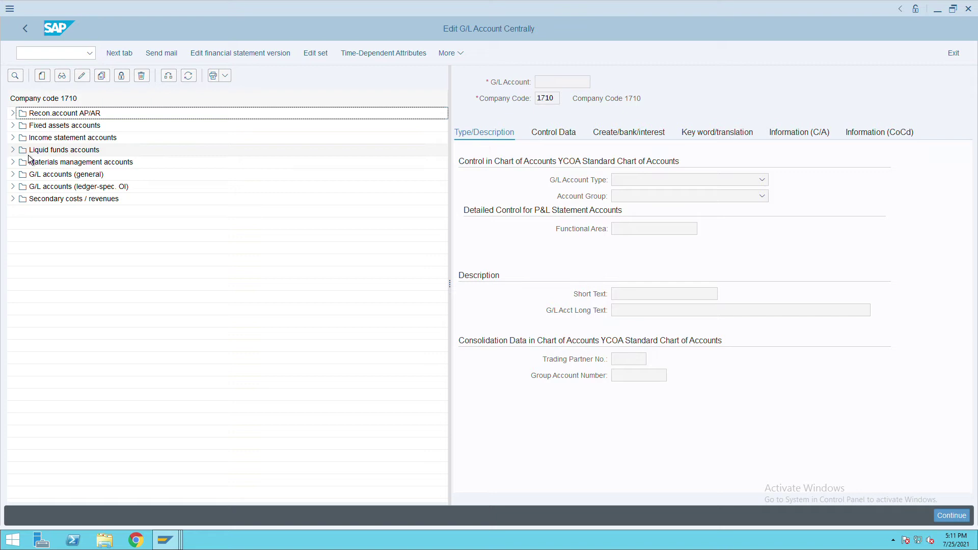
Step: Choose 'Do not display navigation tree' in Hierarchy display settings and acknowledge the restart notice
click(464, 59)
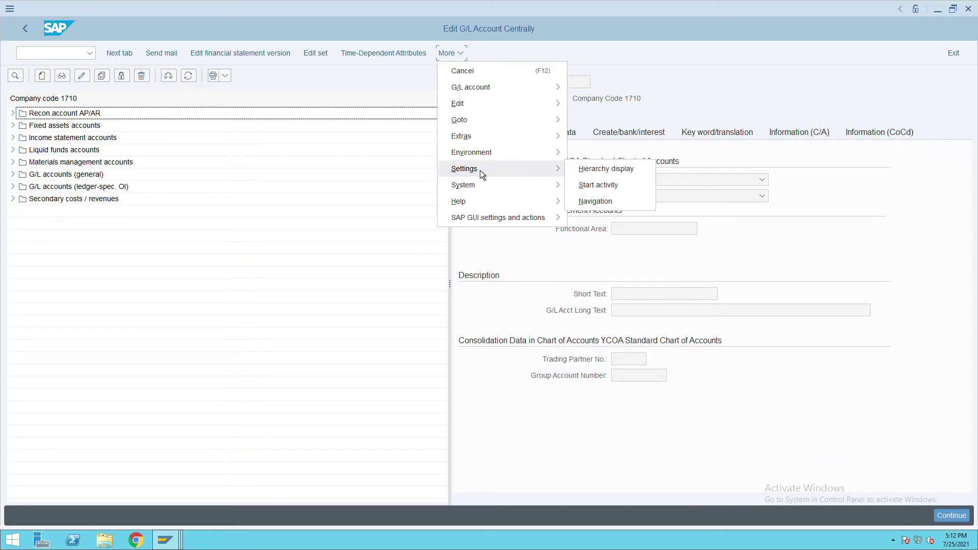
click(611, 171)
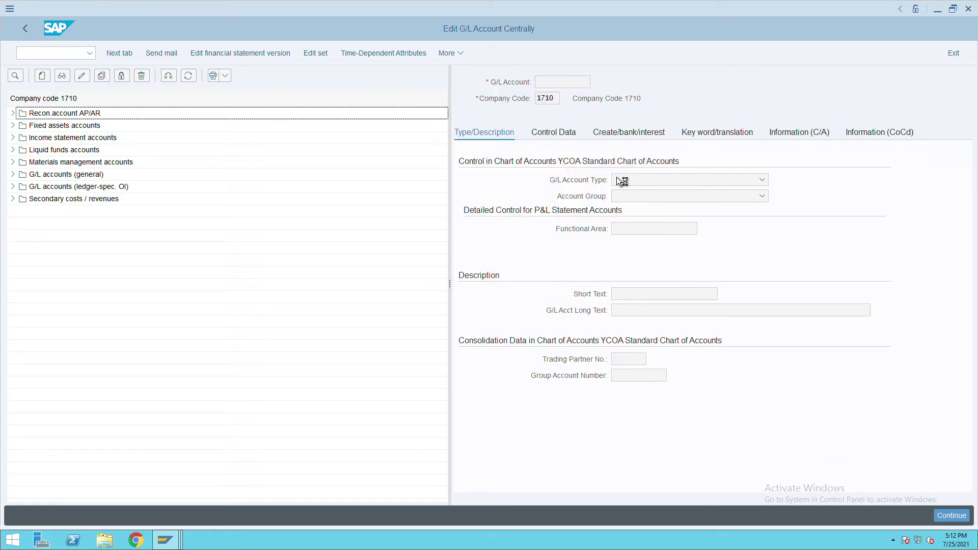
click(454, 174)
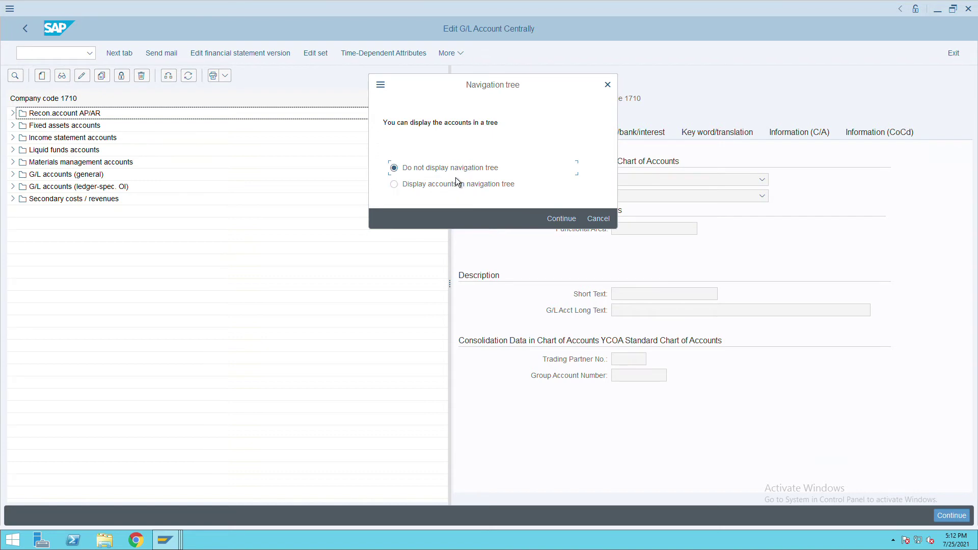
click(564, 226)
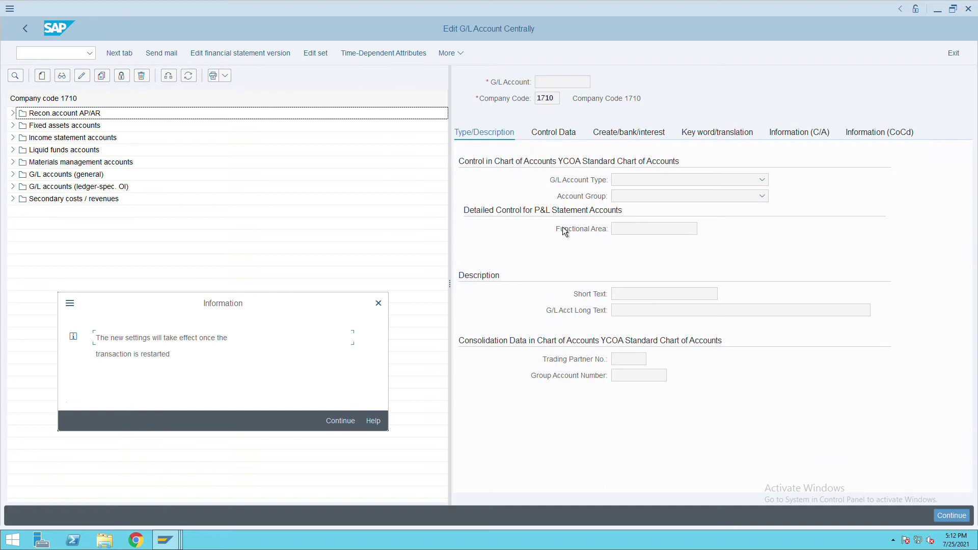
click(349, 427)
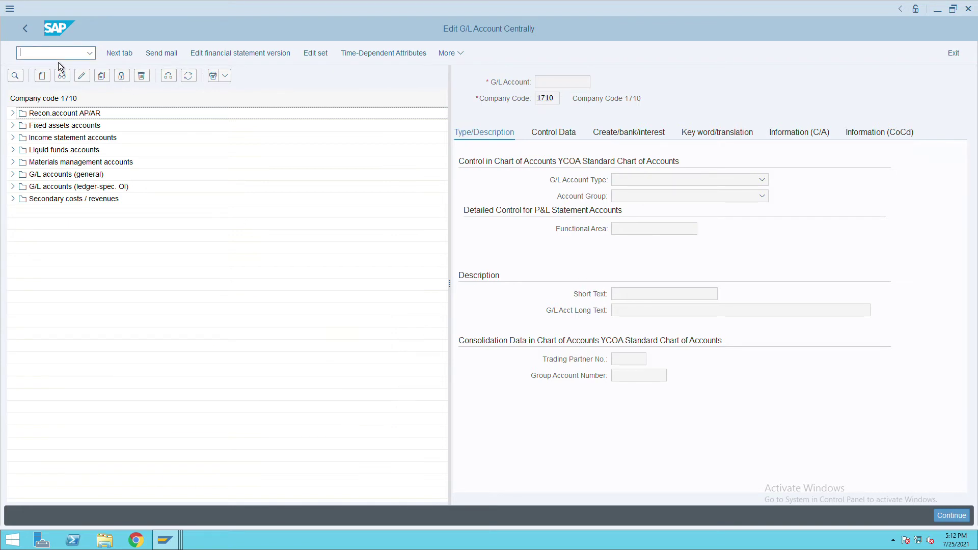
text(/n)
text(fsoo)
Step: Restart FS00 via /nfs00, correcting the mistyped 'fsoo' transaction code
key(Return)
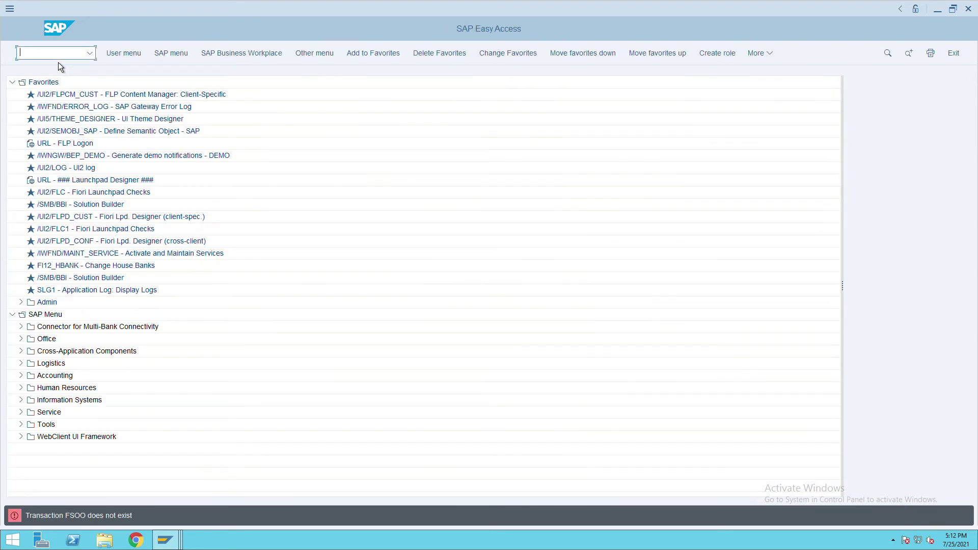
text(fsoo)
key(BackSpace)
key(BackSpace)
text(00)
key(Return)
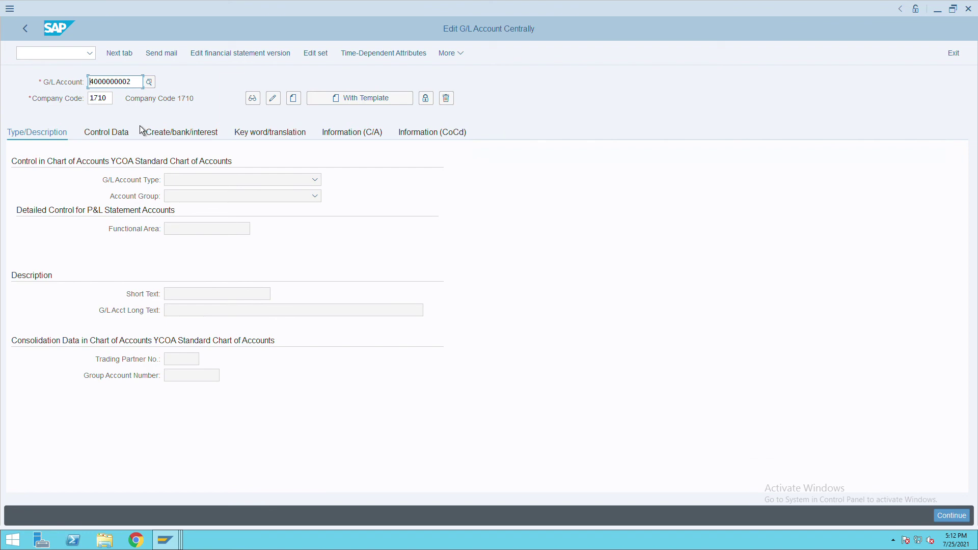
click(462, 56)
mouse_move(463, 168)
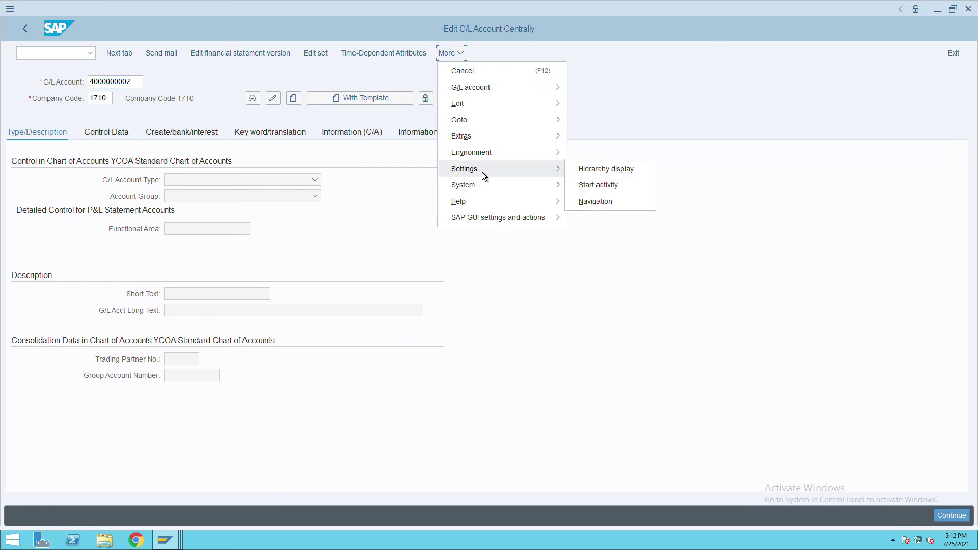
click(600, 185)
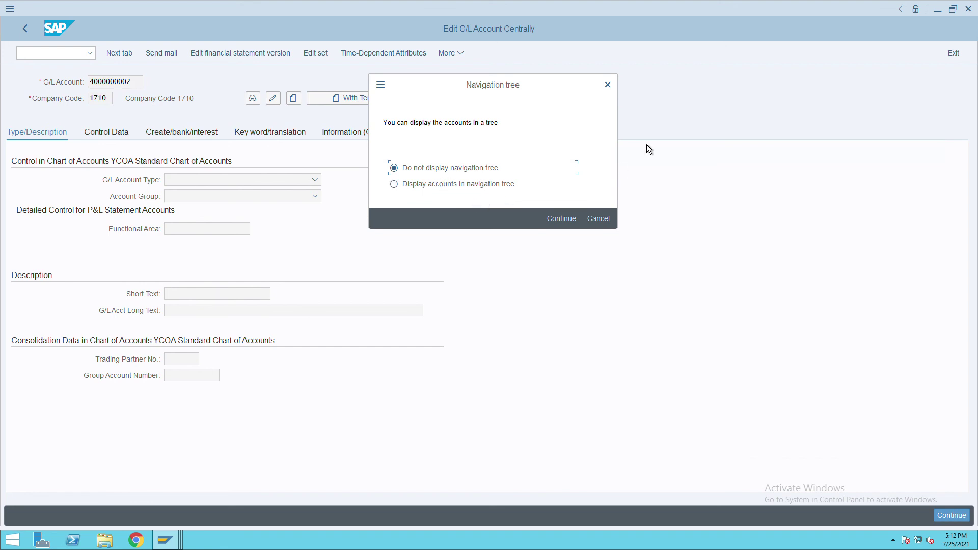
click(611, 90)
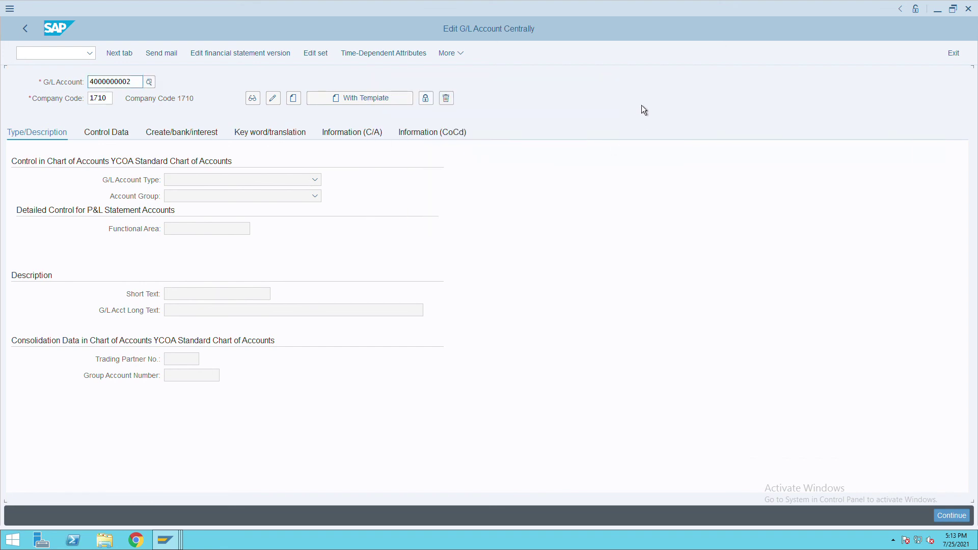